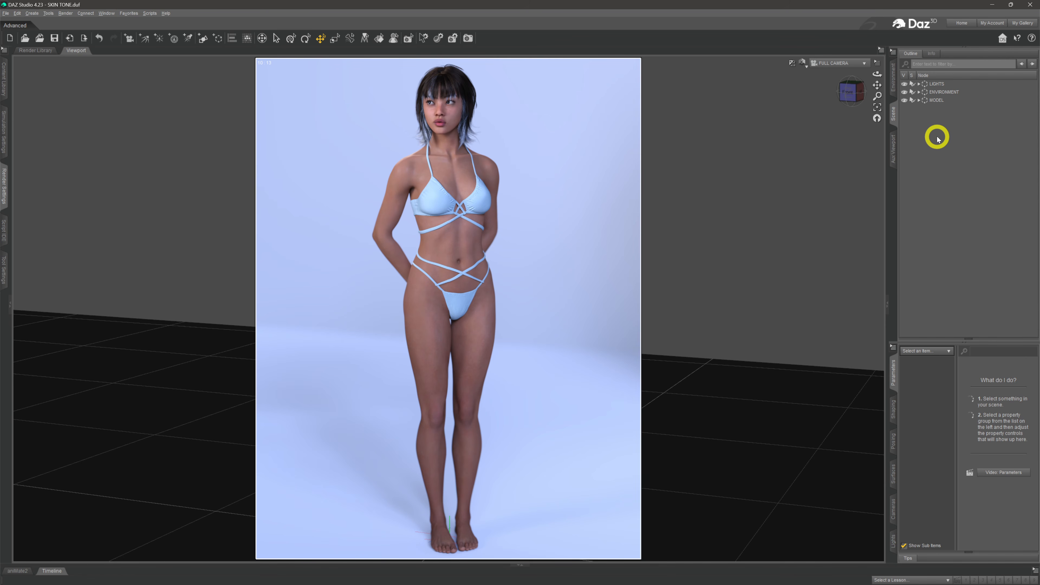
# Select the Genesis 9 Female figure inside the MODEL group and show its surface settings
pyautogui.click(919, 101)
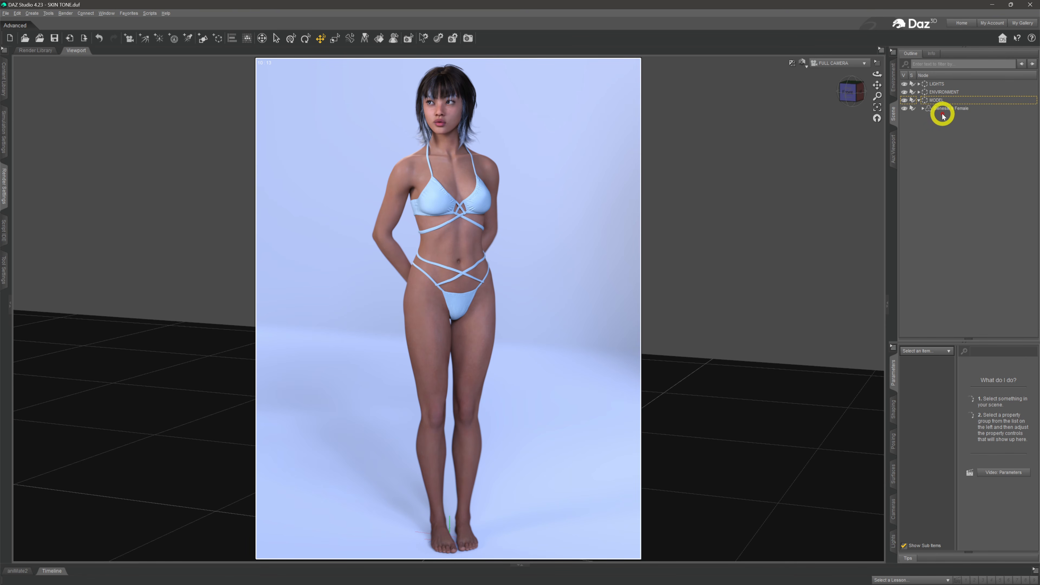
pyautogui.click(933, 81)
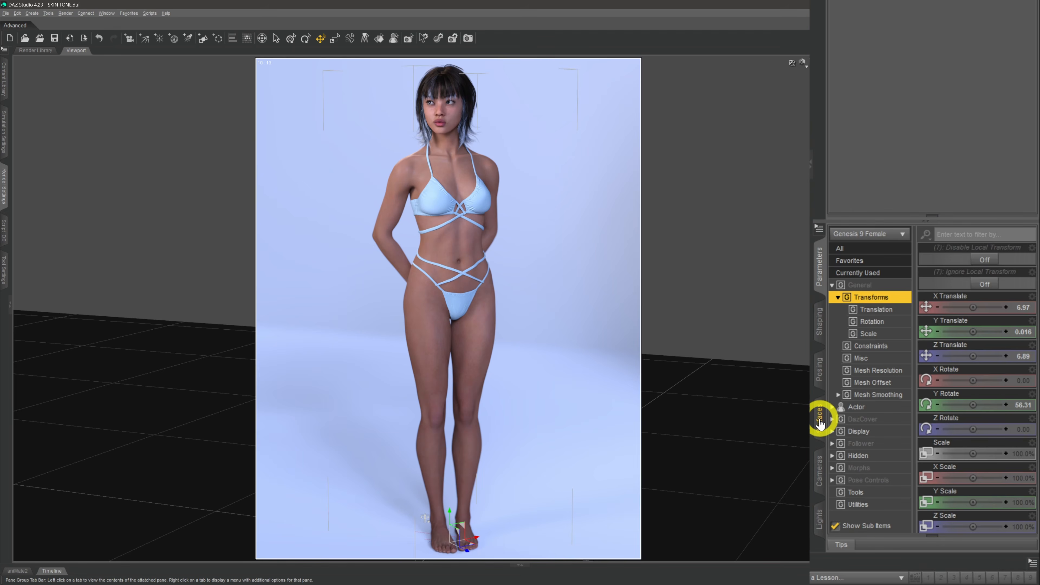
pyautogui.click(820, 410)
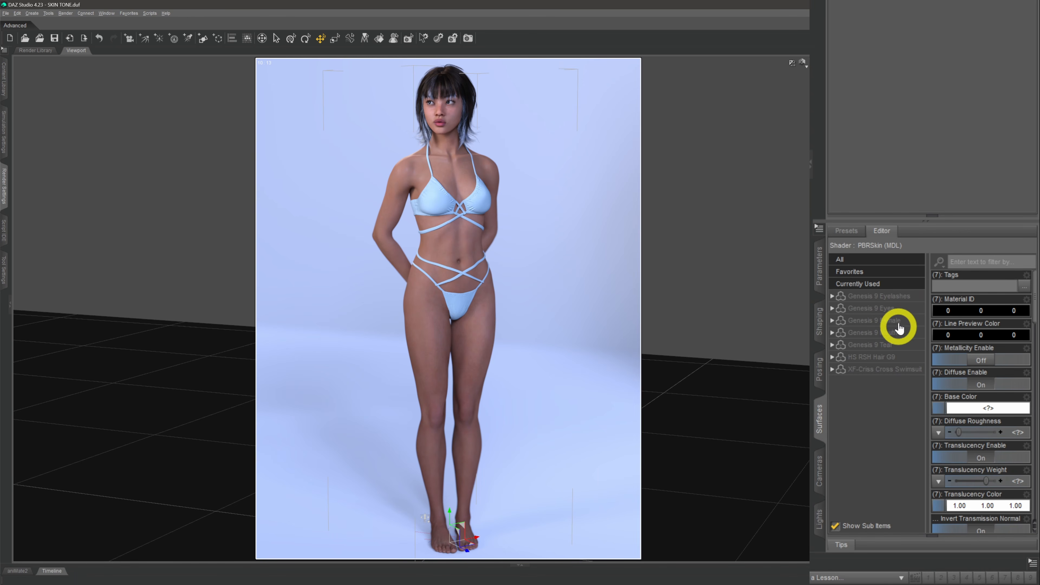
# Select the figure's Skin surfaces (Arms, Body, Head and Legs) and filter their properties by "tran"
pyautogui.click(886, 321)
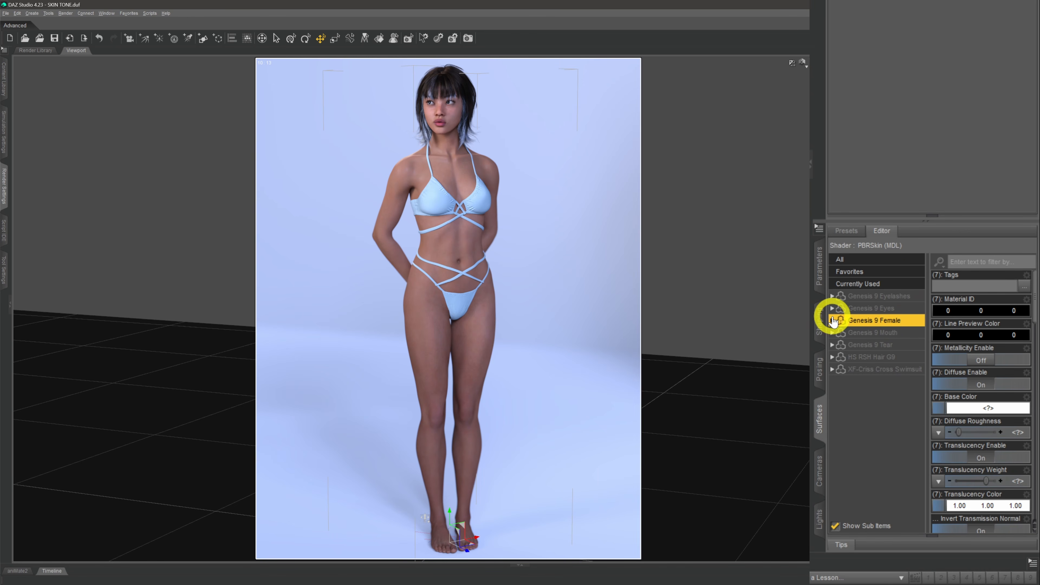
pyautogui.doubleClick(851, 323)
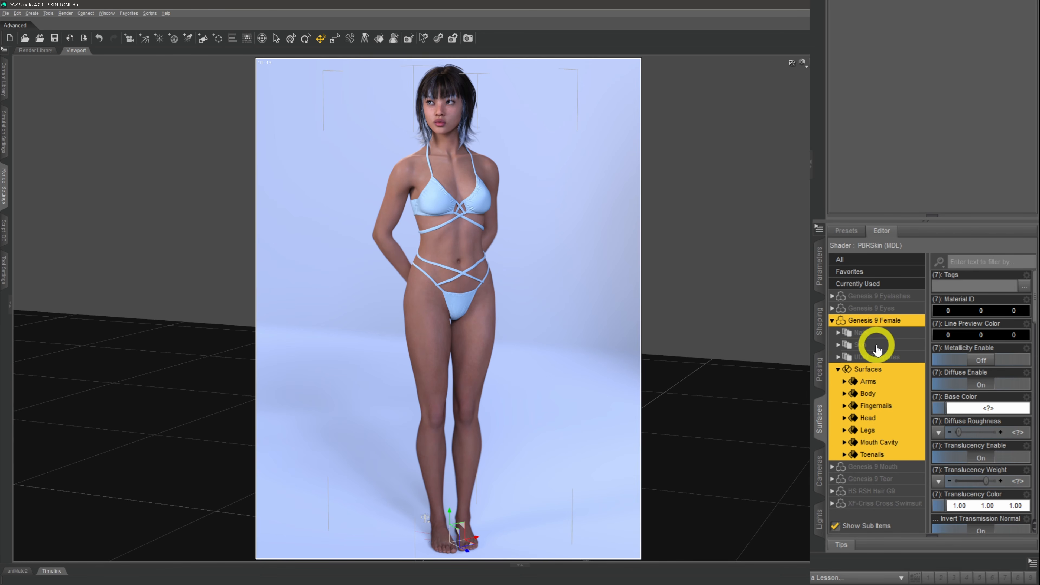
pyautogui.click(878, 350)
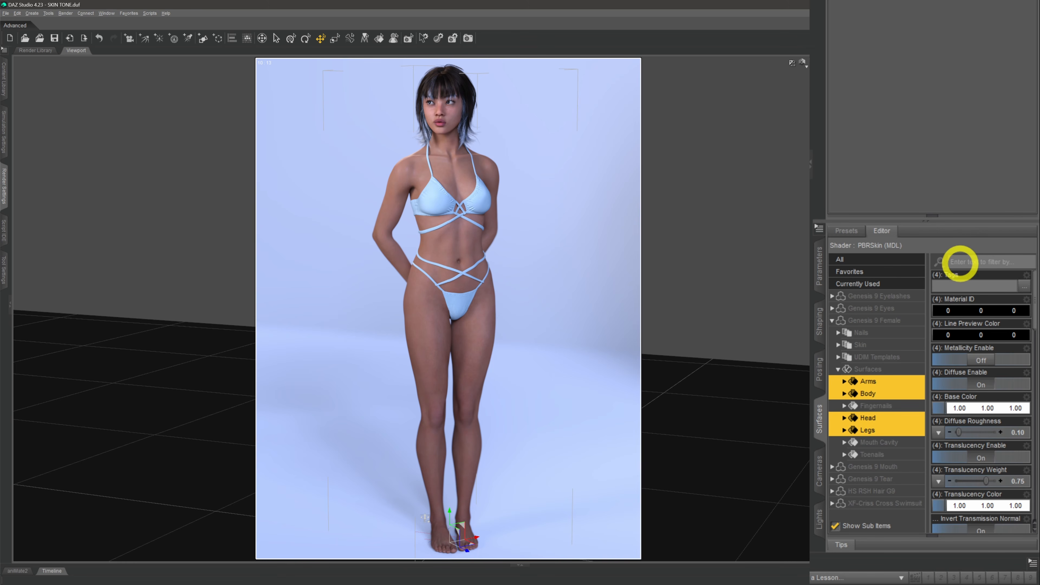
pyautogui.click(974, 262)
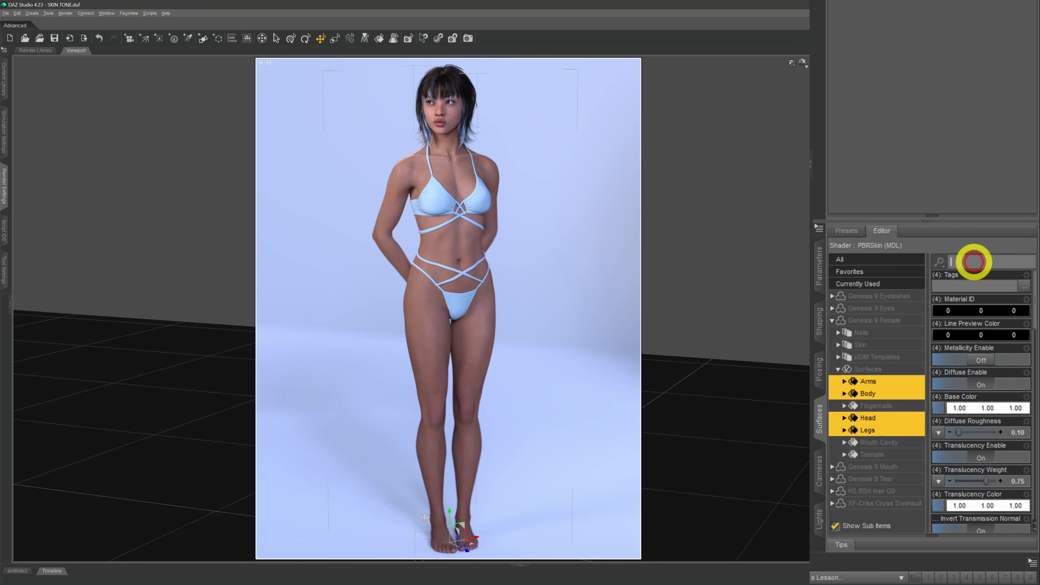
pyautogui.write('tran')
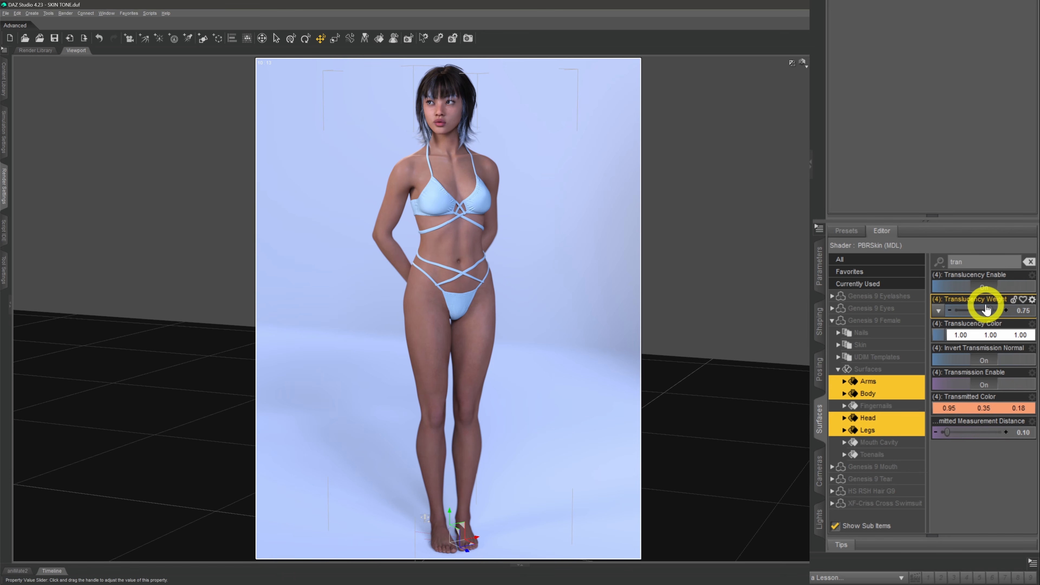
# Set the skin surfaces' Translucency Weight to 0.95
pyautogui.click(1019, 312)
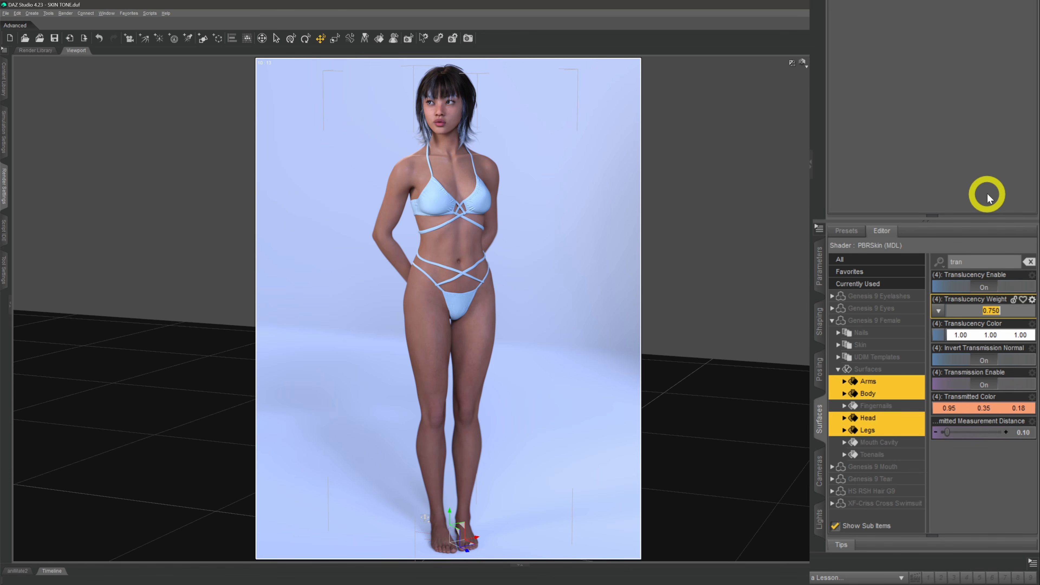
pyautogui.write('.95')
pyautogui.press('Return')
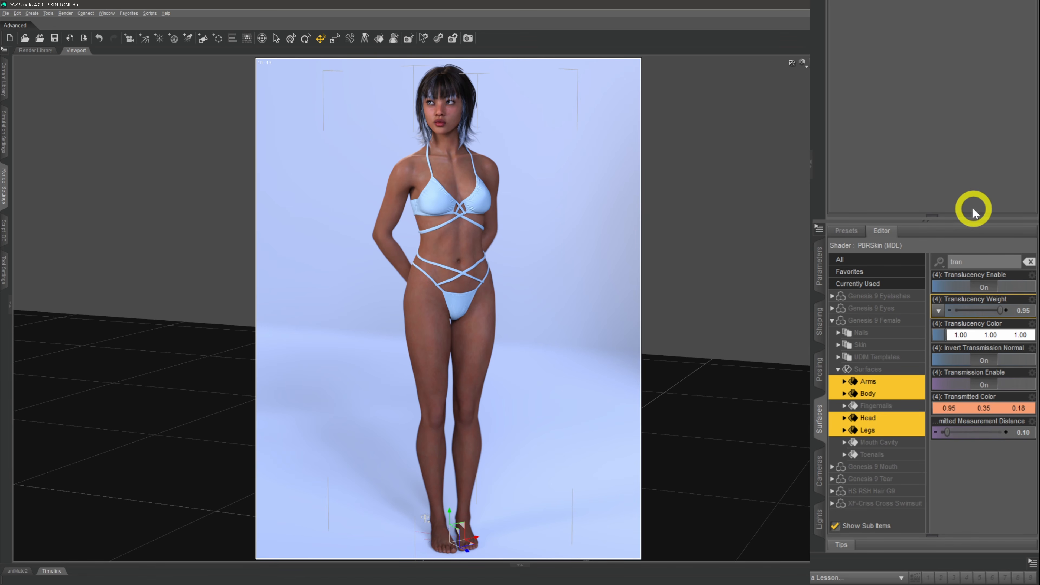
# Try a Translucency Weight of 0.55 on the skin surfaces and restore it to 0.75
pyautogui.click(1019, 312)
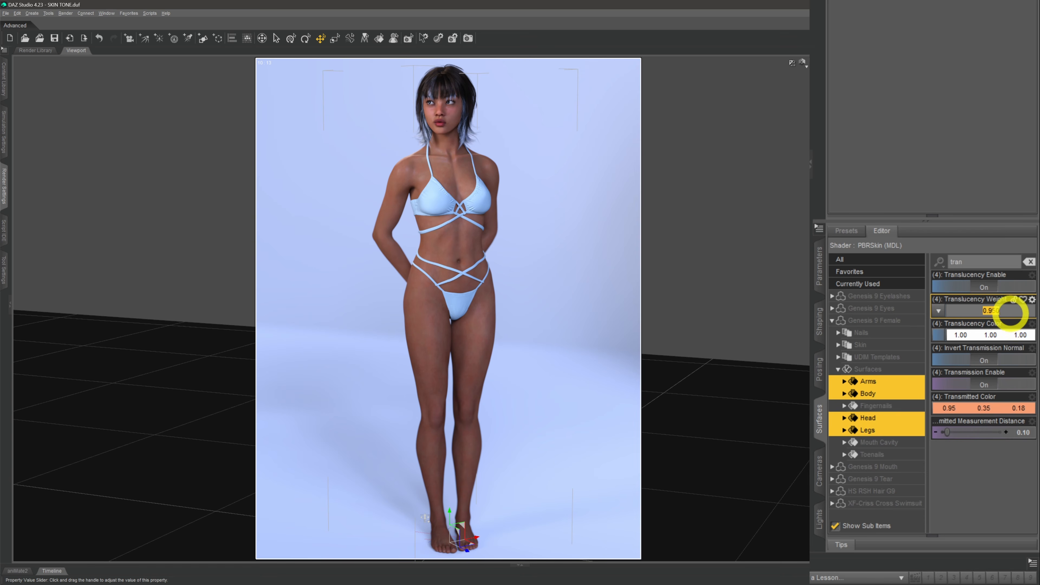
pyautogui.write('0.55')
pyautogui.press('Return')
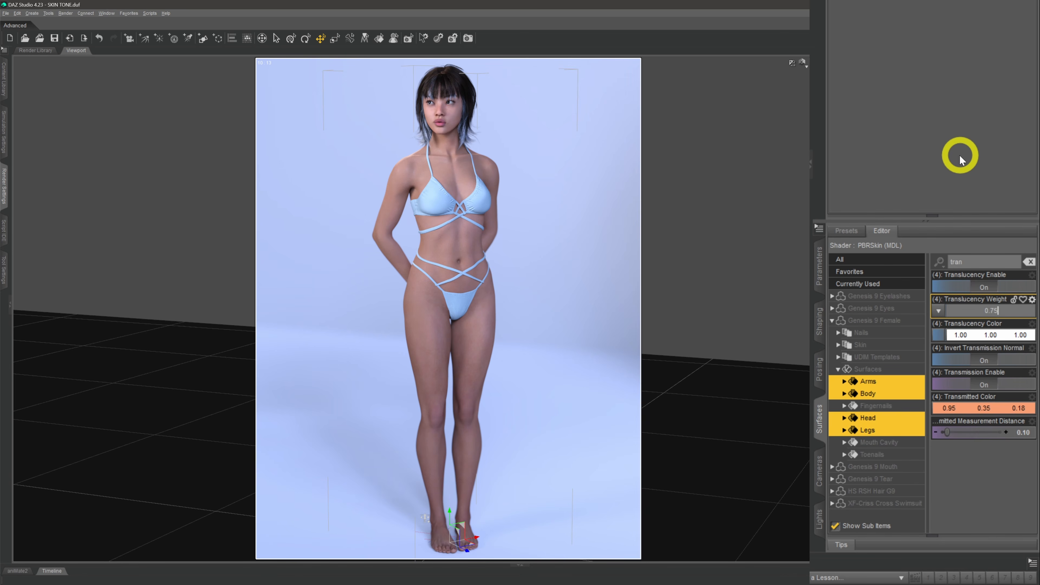
pyautogui.press('Return')
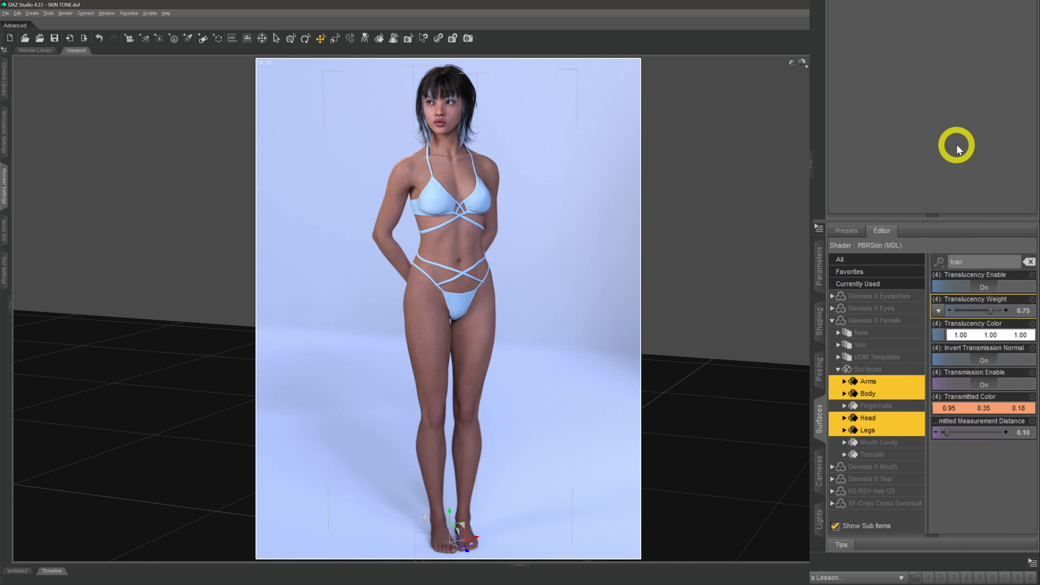
# Set the skin surfaces' Translucency Weight to 0.05
pyautogui.click(979, 337)
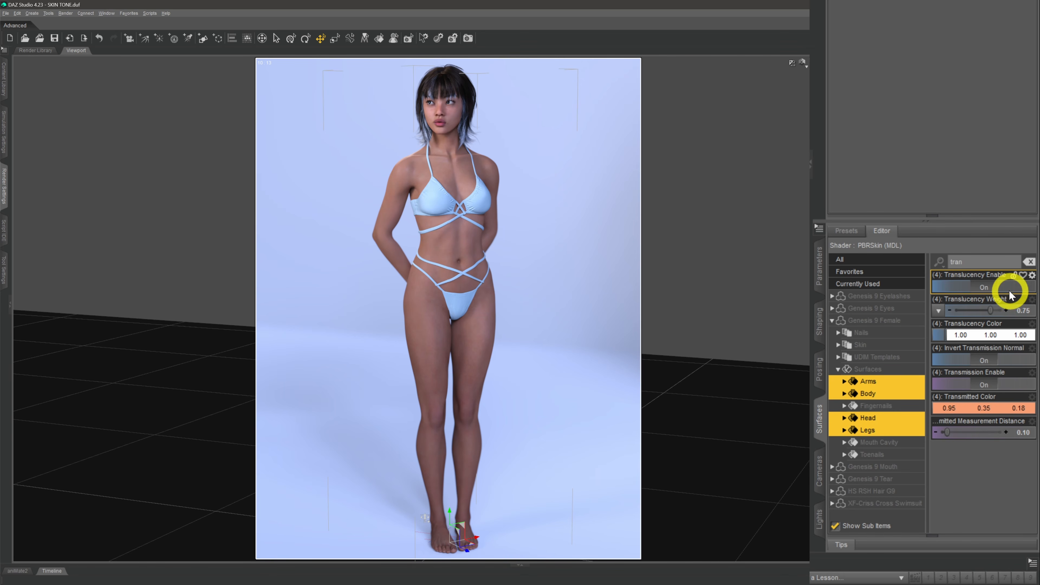
pyautogui.click(1002, 311)
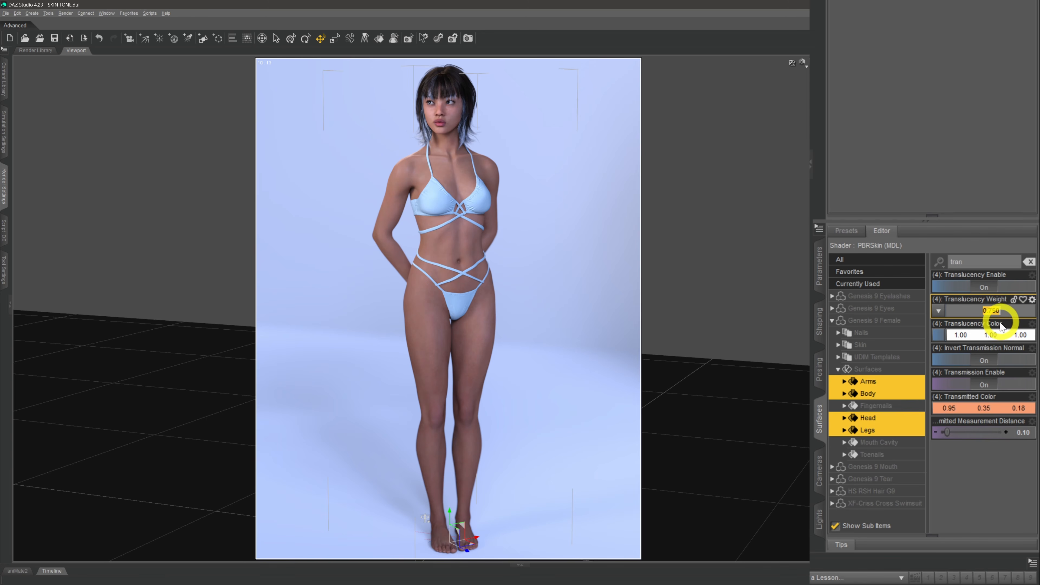
pyautogui.write('0.05')
pyautogui.press('Return')
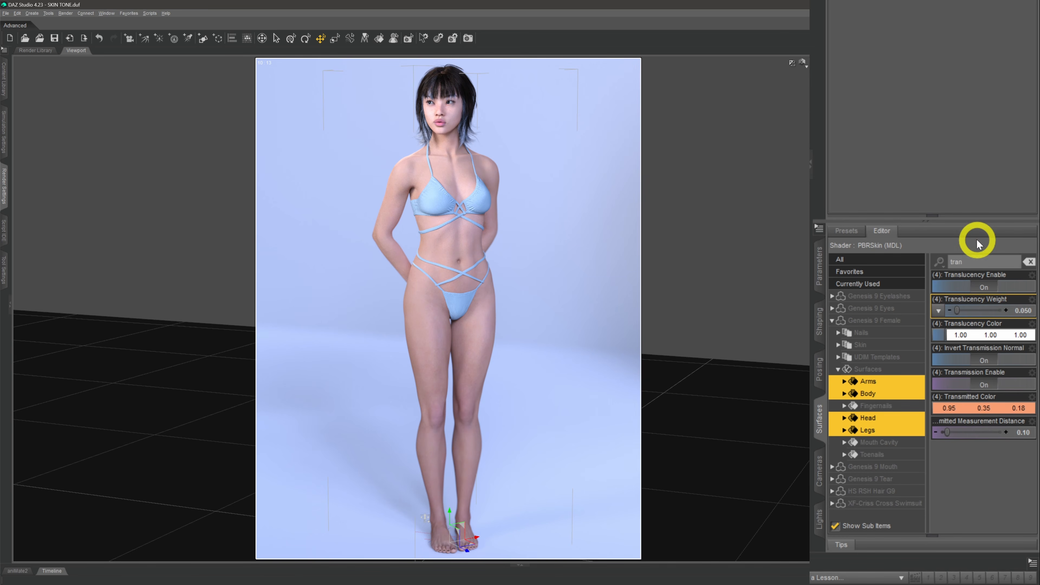
# Try a Translucency Weight of 1 on the skin surfaces and return it to 0.75
pyautogui.click(1023, 312)
pyautogui.write('1')
pyautogui.press('Return')
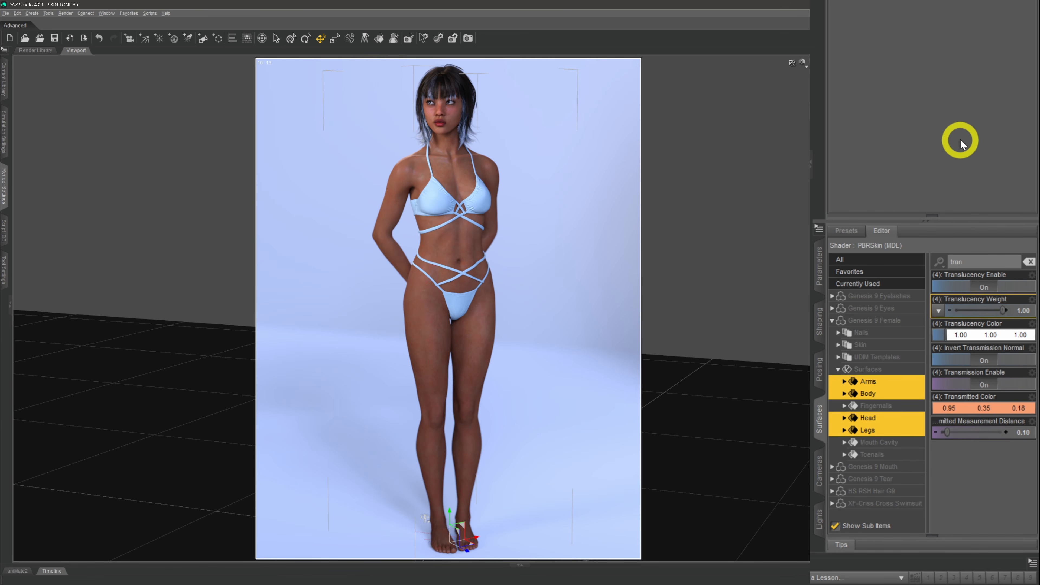
pyautogui.click(1021, 311)
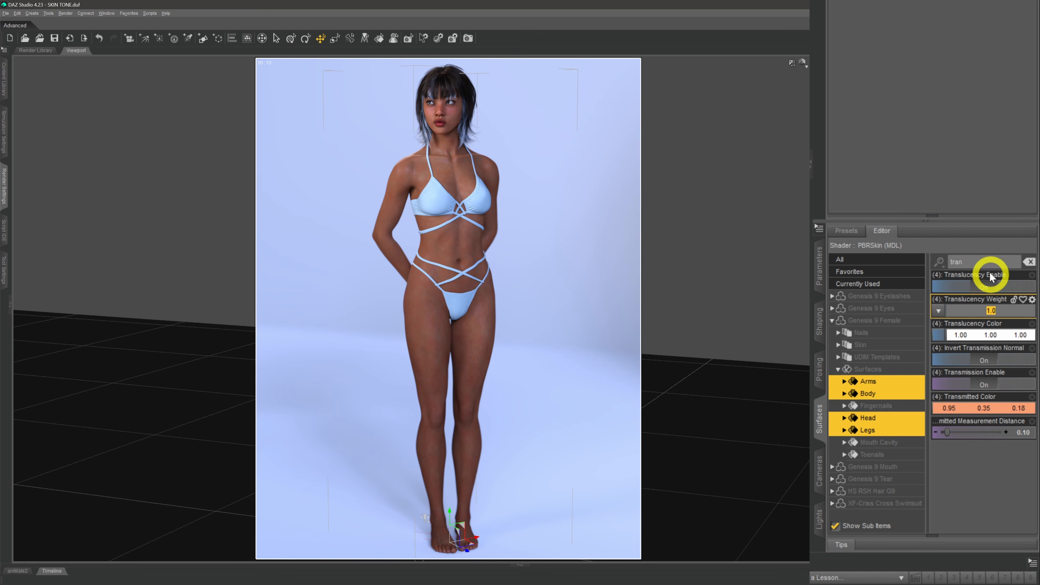
pyautogui.write('0.8')
pyautogui.press('Return')
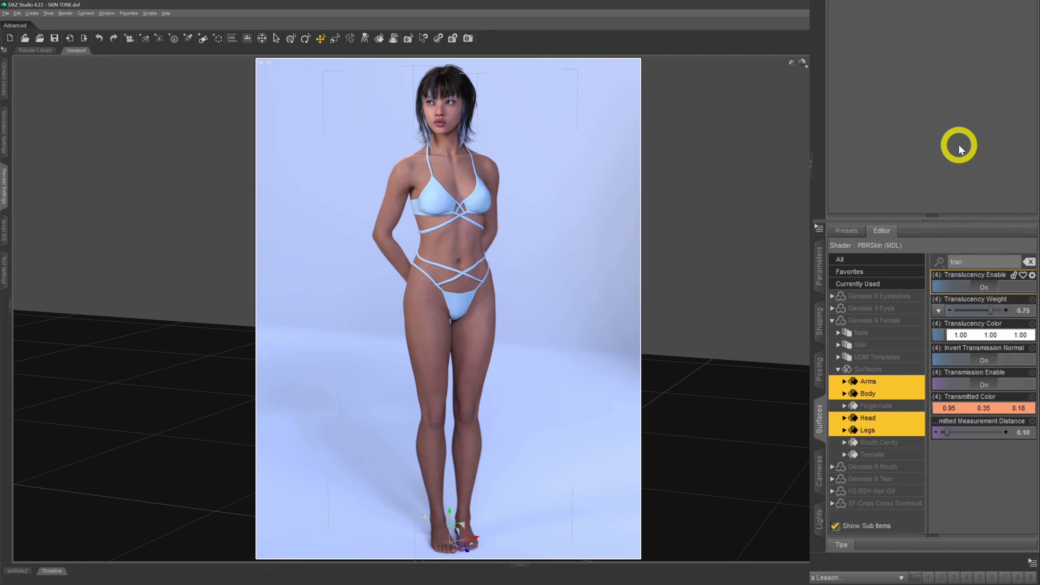
# Try a light green Translucency Color on the skin surfaces and change it back to white
pyautogui.click(974, 336)
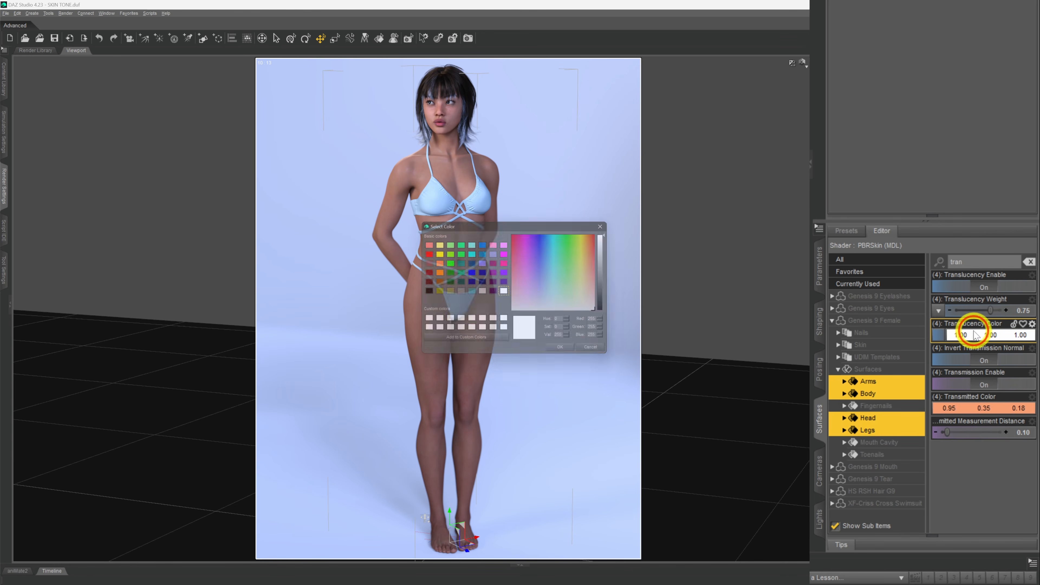
pyautogui.click(450, 245)
pyautogui.click(567, 354)
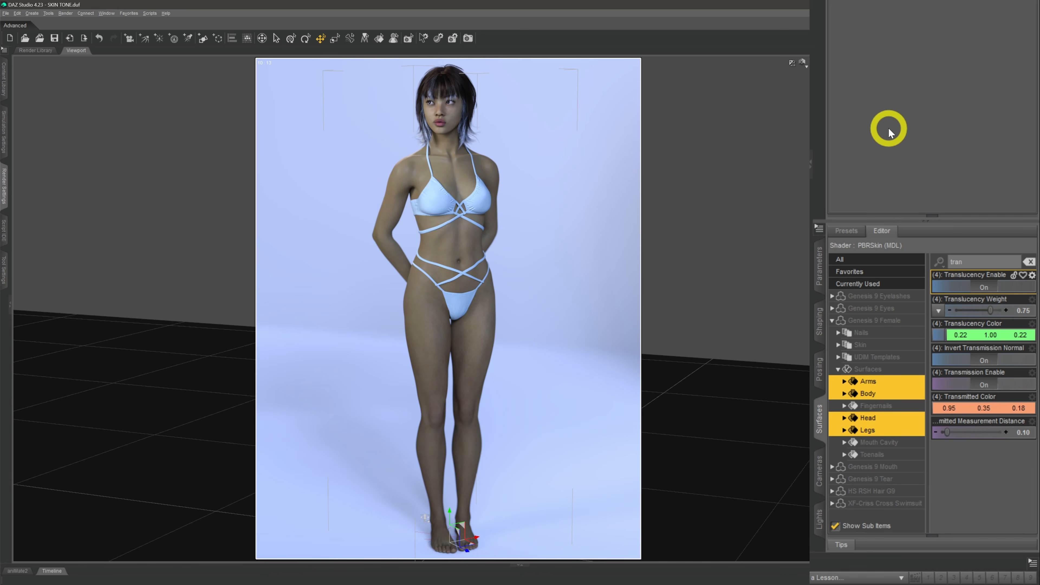
pyautogui.click(962, 334)
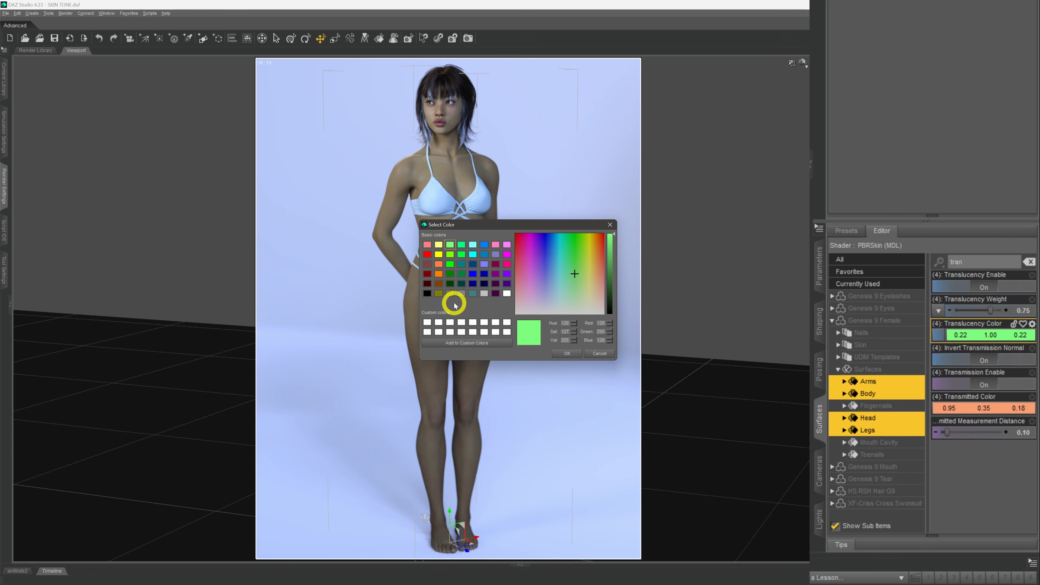
pyautogui.doubleClick(508, 293)
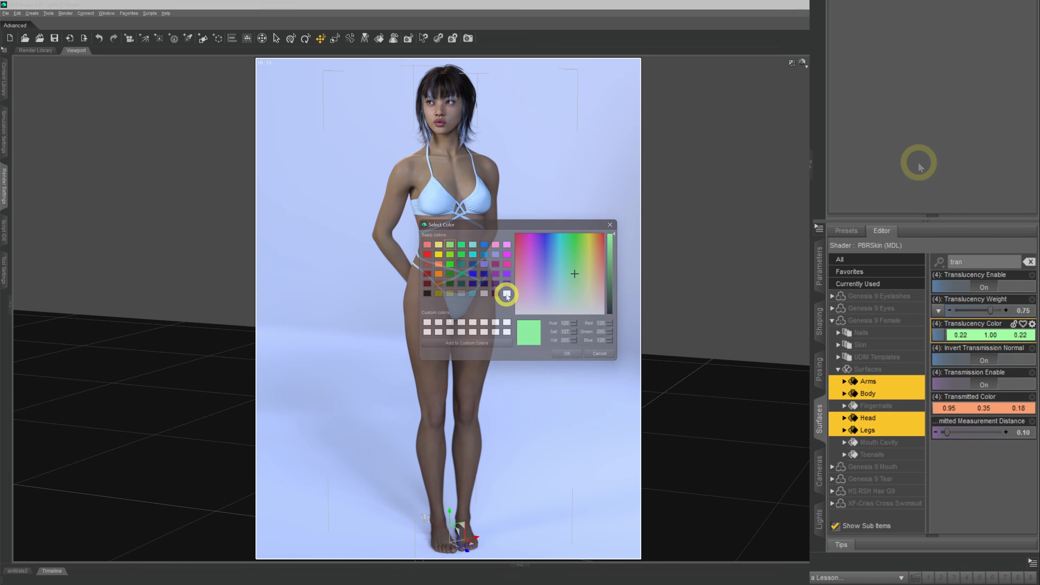